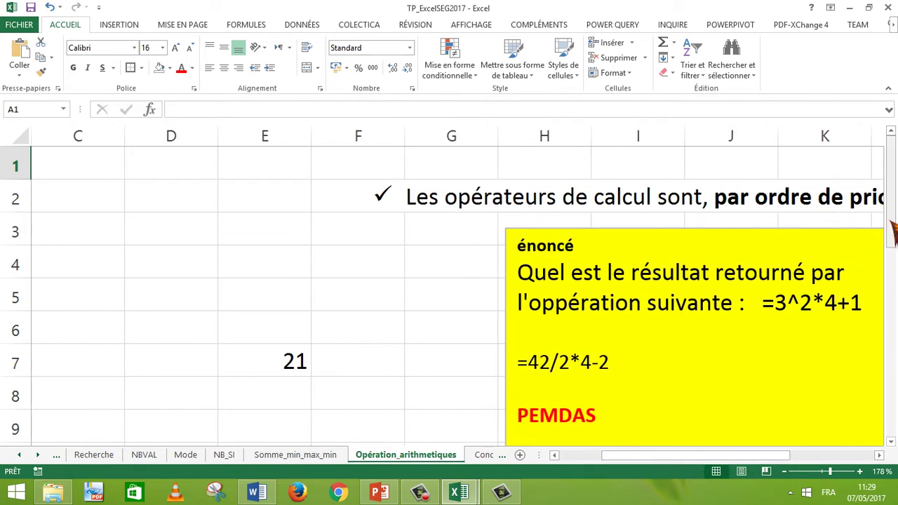
Step: Examine the example =42/2*4-2 and the PEMDAS priority rule in the yellow text box
scroll(849, 225, "down", 1)
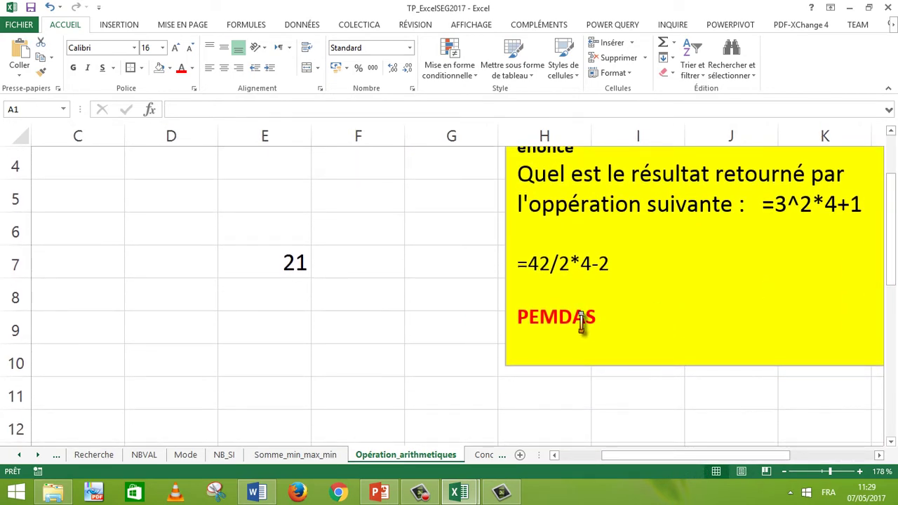
left_click_drag(608, 315, 526, 321)
left_click(544, 340)
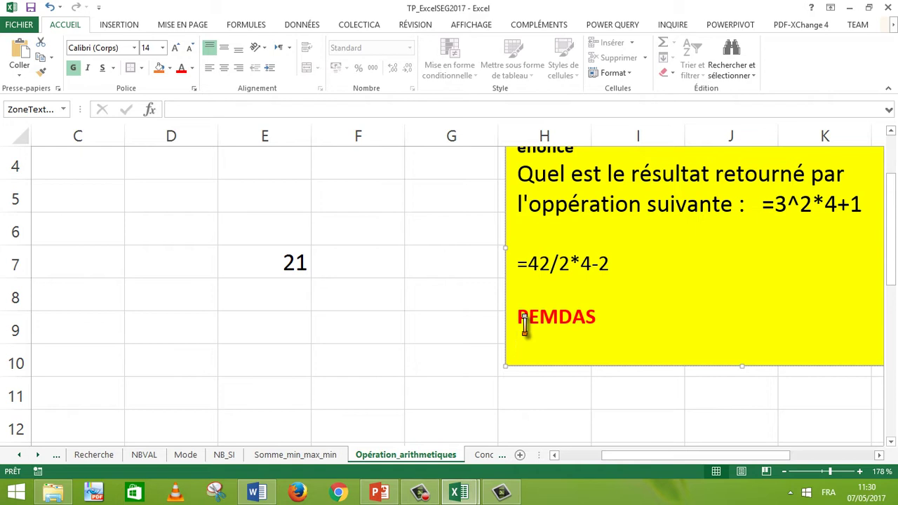
double_click(555, 265)
left_click(568, 263)
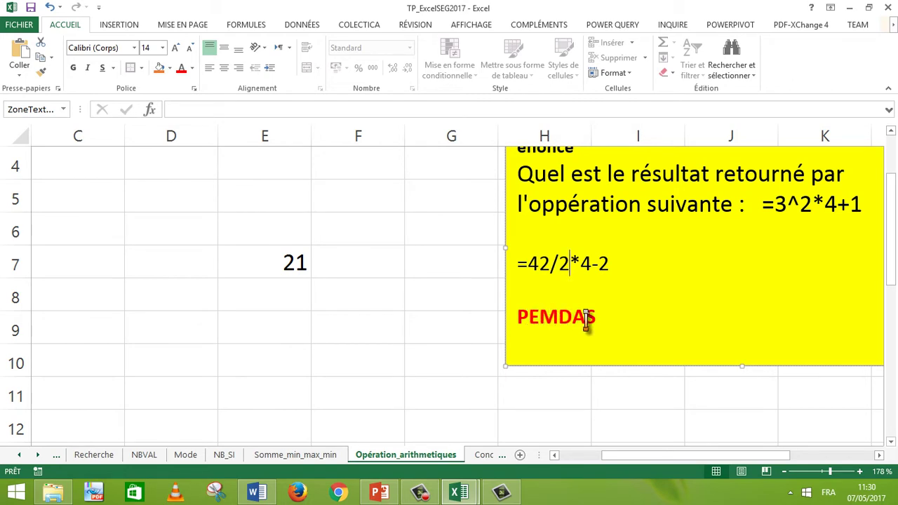
left_click(555, 385)
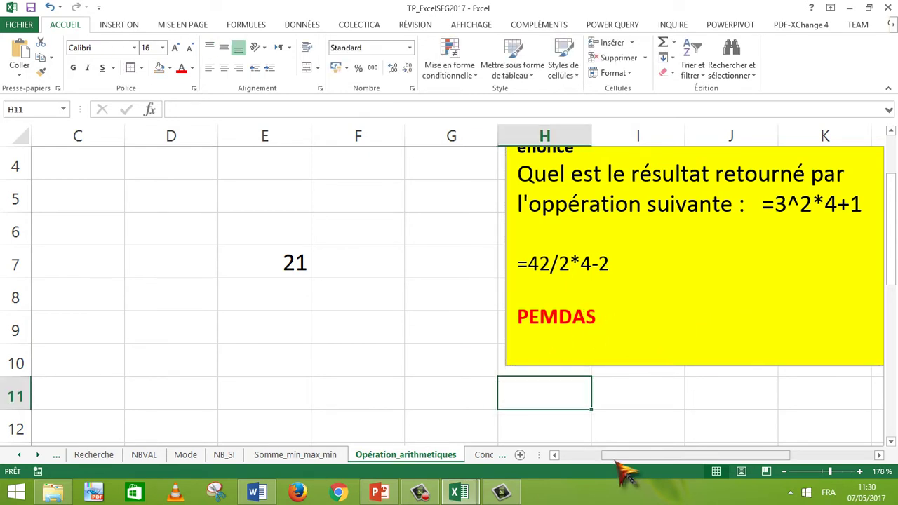
Step: Enter the formula =2*4 in cell D5
left_click_drag(622, 456, 579, 459)
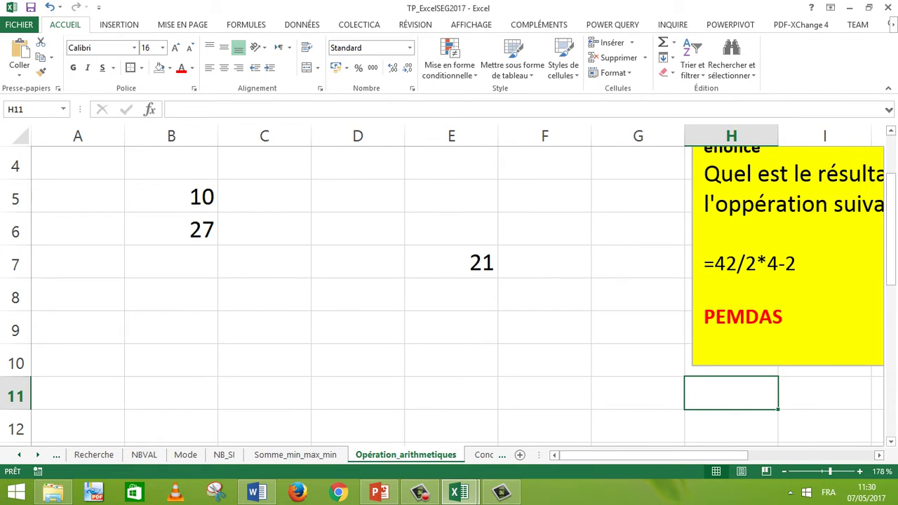
left_click(463, 263)
left_click(367, 204)
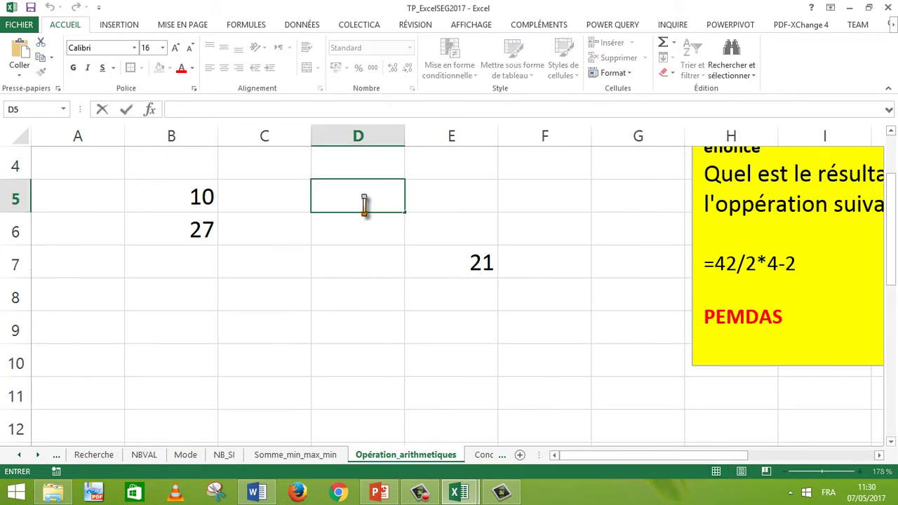
type("+")
key("BackSpace")
type("=")
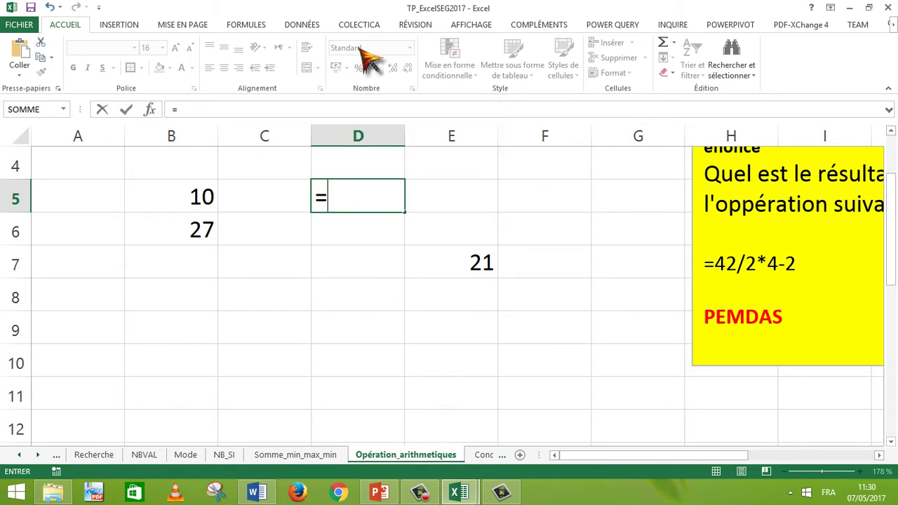
type("2*4")
key("Return")
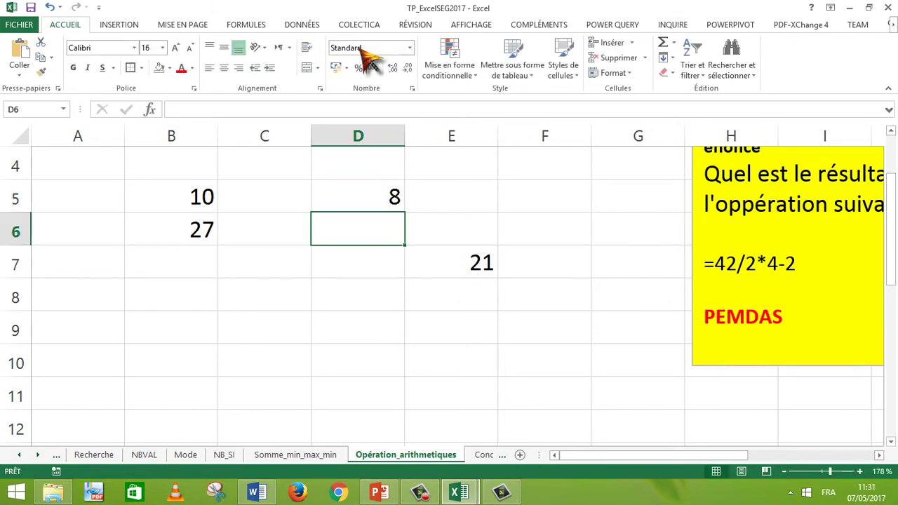
Step: Enter 1/5 without an equal sign in cell E10 and open the cell to check its stored content
left_click(451, 361)
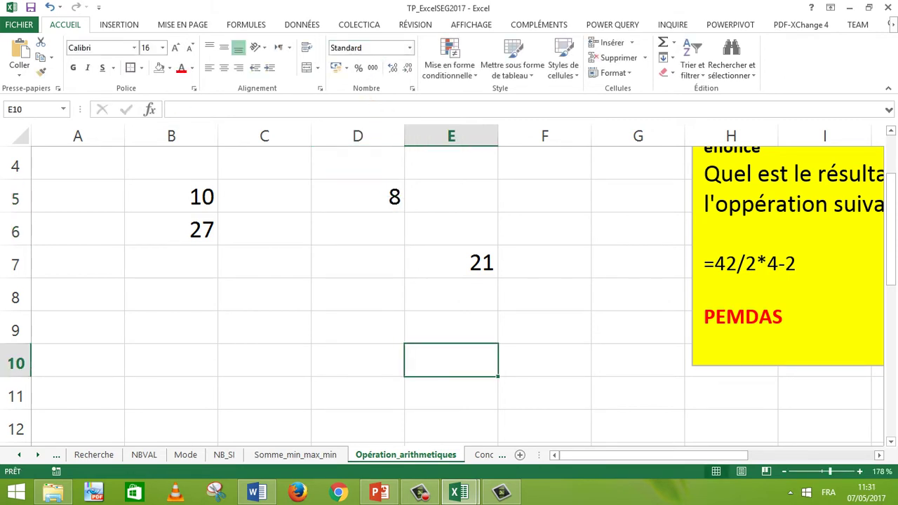
type("1/5")
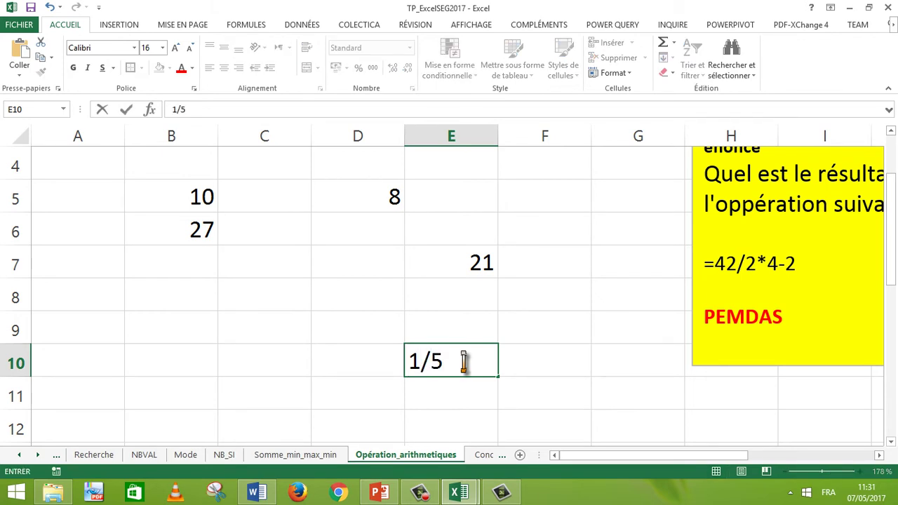
key("Return")
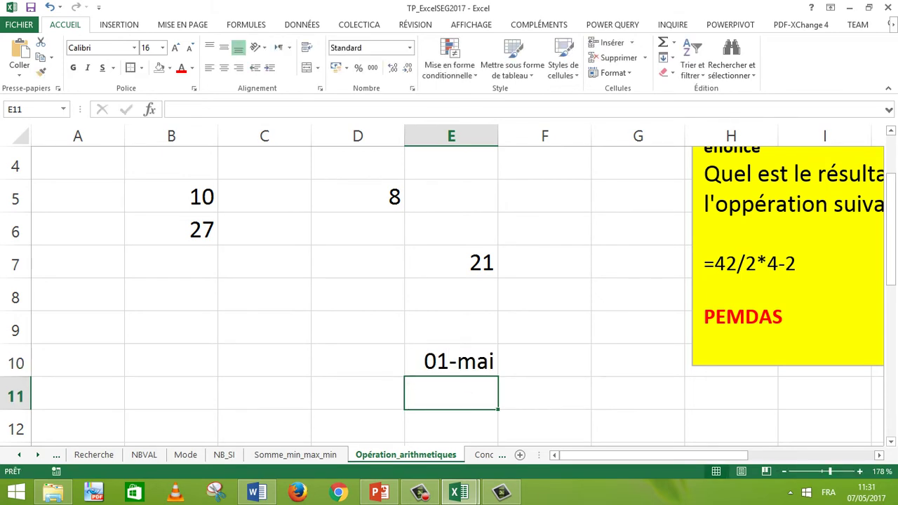
left_click(470, 360)
double_click(470, 361)
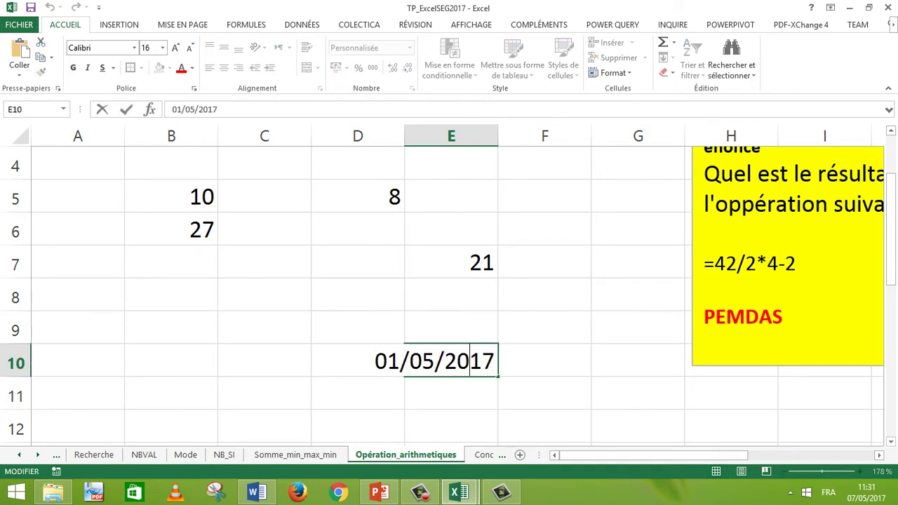
Step: Clear the content of cell E10 and write 1/5 in it again
key("Tab")
key("shift+Tab")
key("F2")
key("BackSpace")
key("BackSpace")
key("BackSpace")
key("BackSpace")
key("BackSpace")
key("BackSpace")
key("BackSpace")
key("BackSpace")
key("BackSpace")
key("BackSpace")
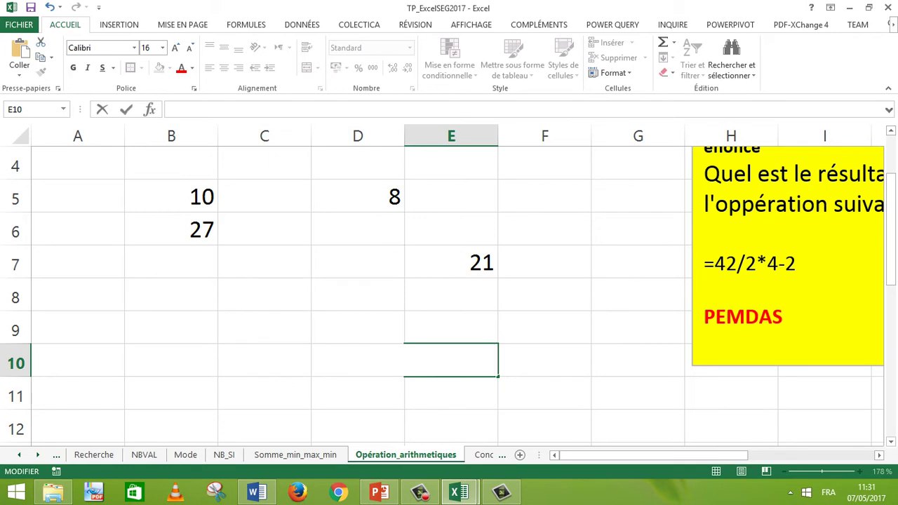
type("1/5")
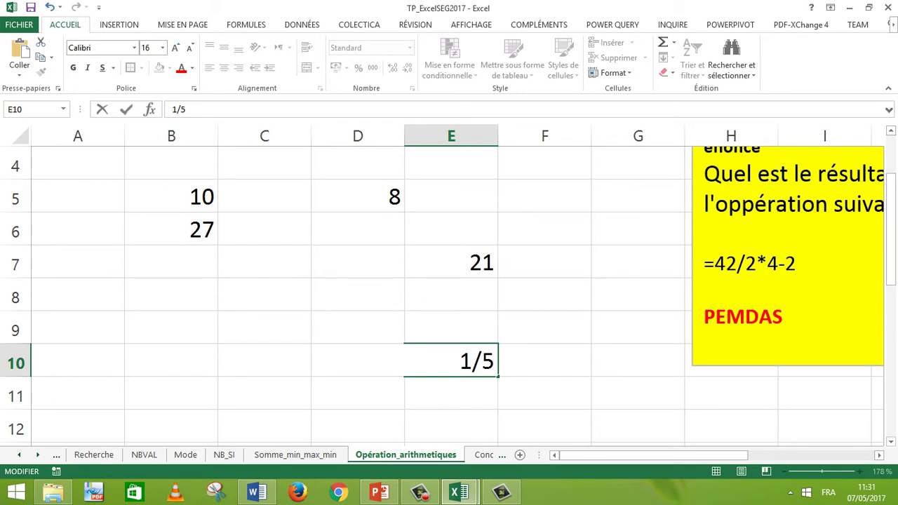
Step: Put an equal sign before the entry in cell E10 to make it the formula =1/5
left_click(457, 361)
type("+")
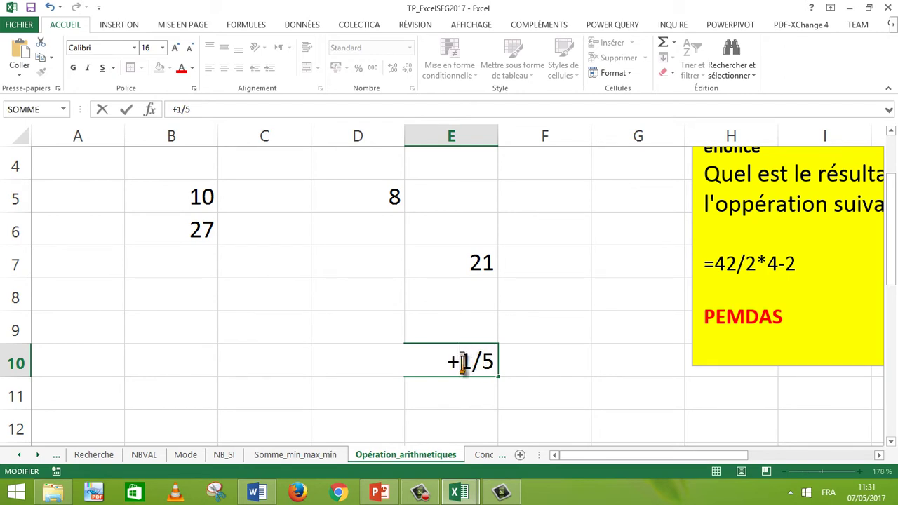
key("BackSpace")
type("=")
key("Return")
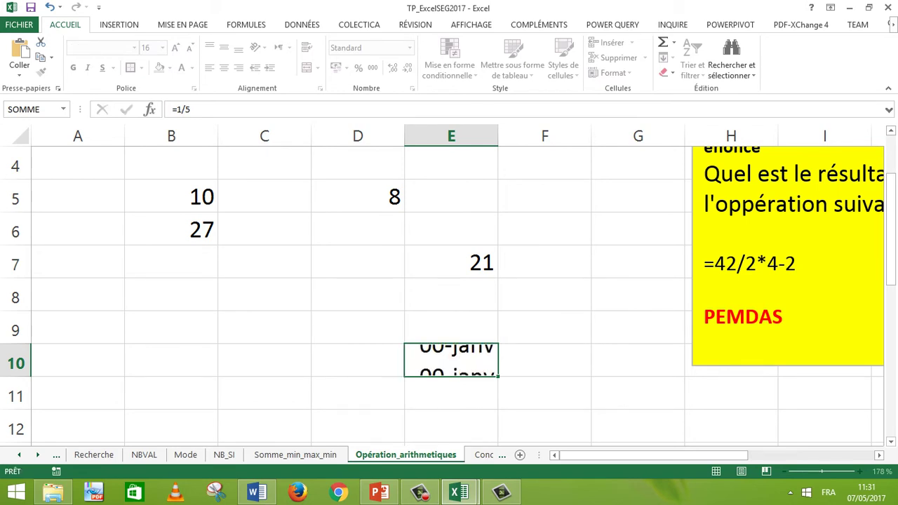
Step: Clear cell E10 completely and re-enter the formula =1/5
double_click(452, 364)
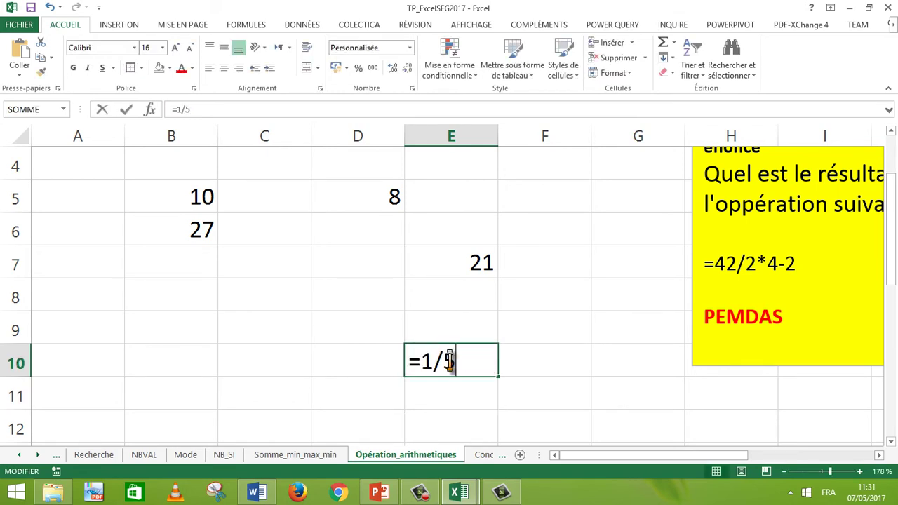
left_click_drag(462, 362, 421, 359)
left_click(451, 426)
key("BackSpace")
key("BackSpace")
key("BackSpace")
key("BackSpace")
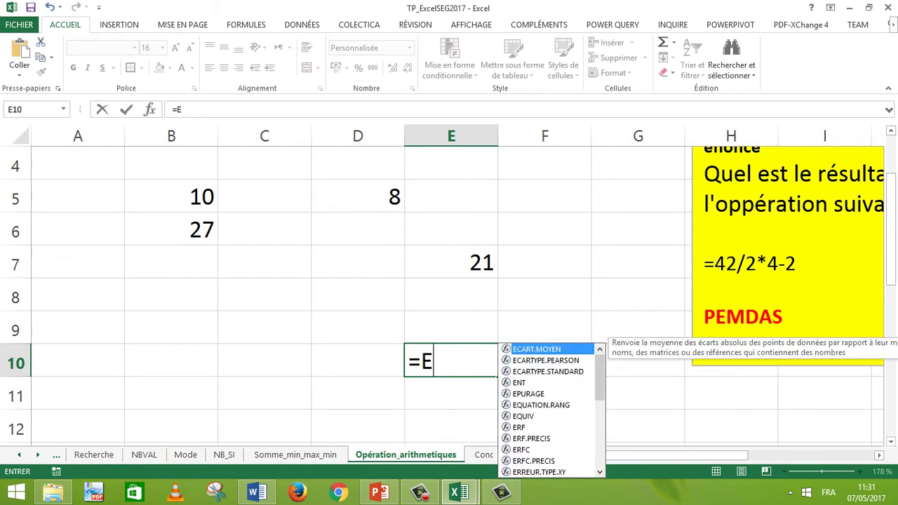
type("=")
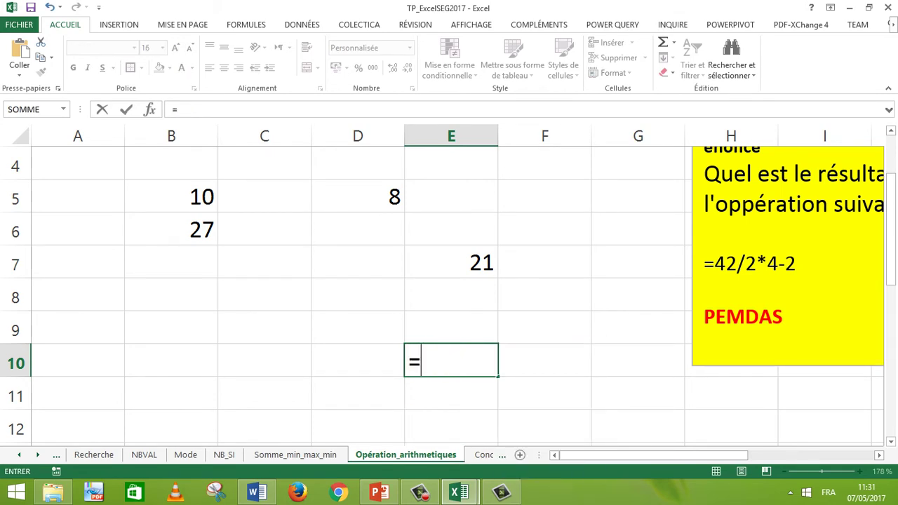
type("1/5")
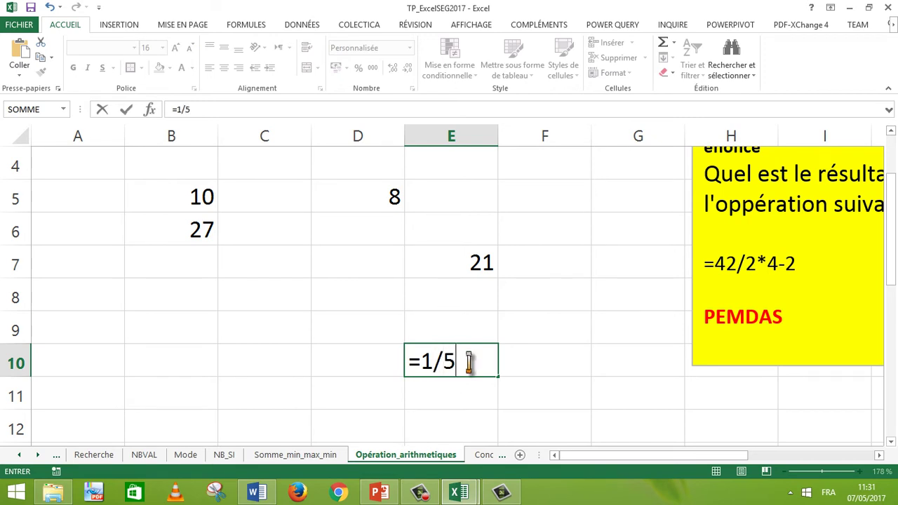
key("Return")
Step: Change the number format of cell E10 to Nombre
key("Up")
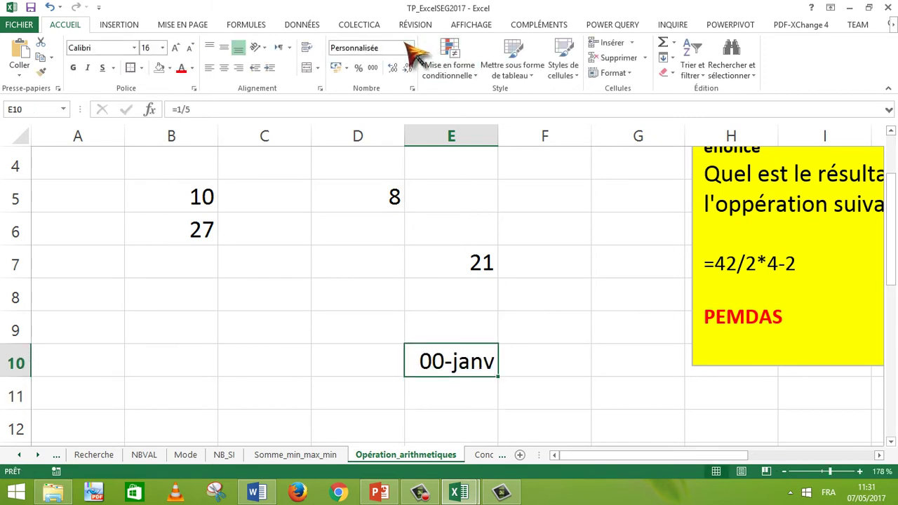
left_click(409, 48)
left_click(403, 106)
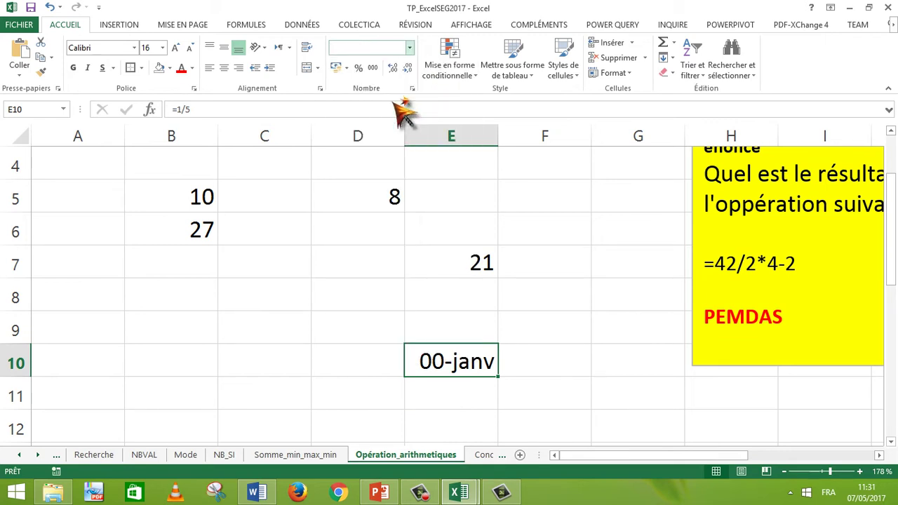
left_click(545, 393)
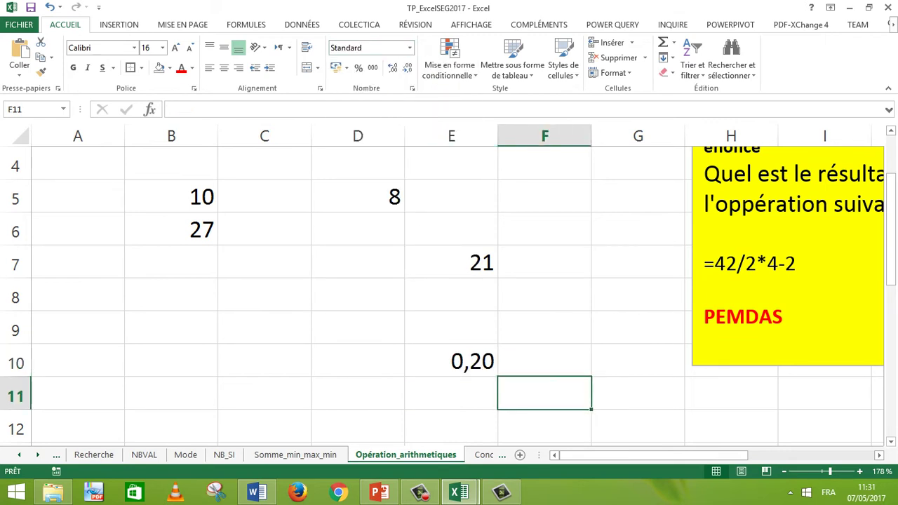
left_click(451, 361)
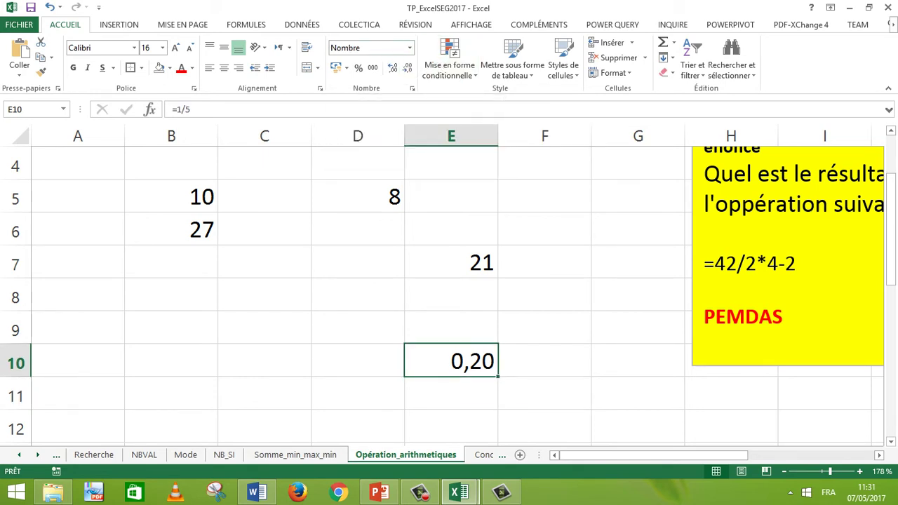
Step: Inspect the formulas in cells B5 and B6 without changing them
double_click(184, 202)
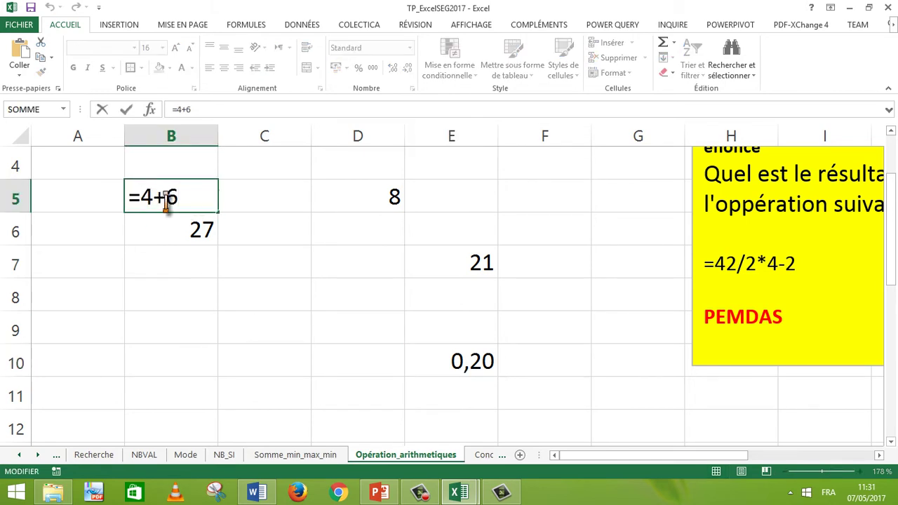
key("Return")
double_click(211, 231)
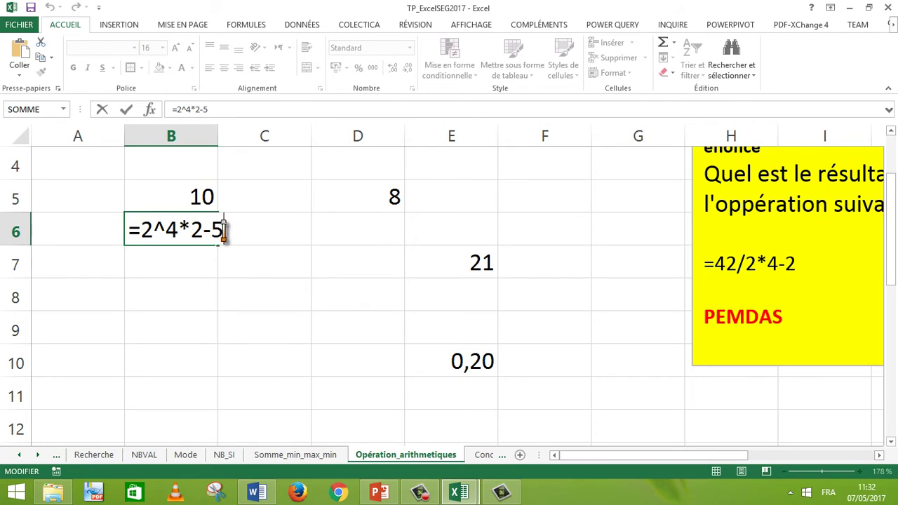
key("Return")
left_click(171, 229)
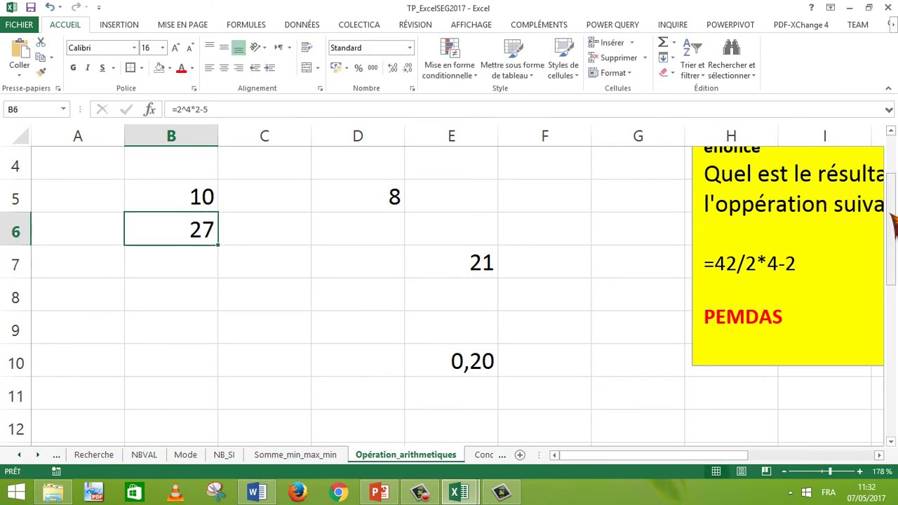
Step: Inspect the formulas in cells B2 and B3 to compare the order of division and multiplication
left_click_drag(891, 231, 894, 169)
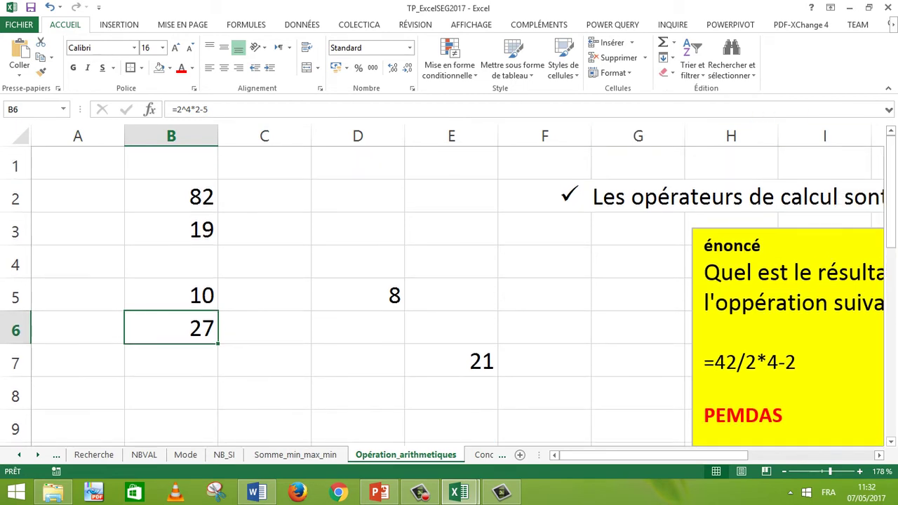
left_click(202, 197)
double_click(202, 197)
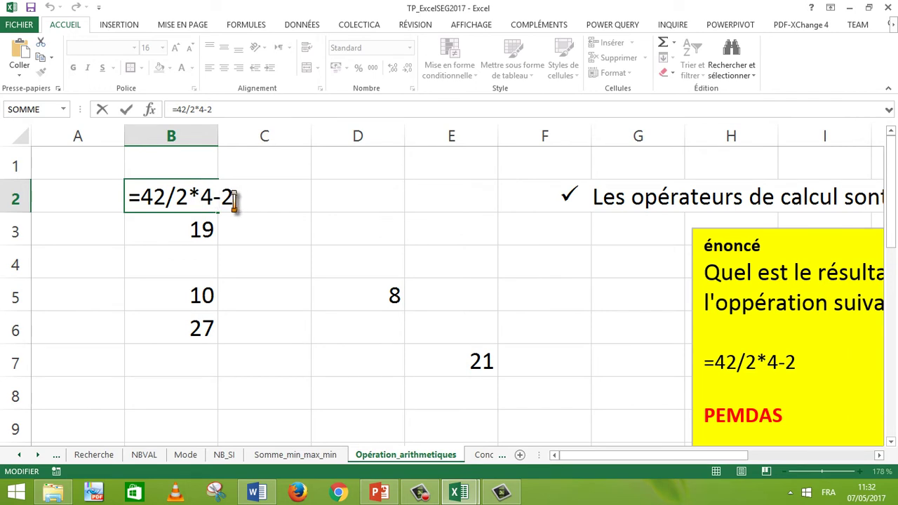
key("Return")
left_click(172, 195)
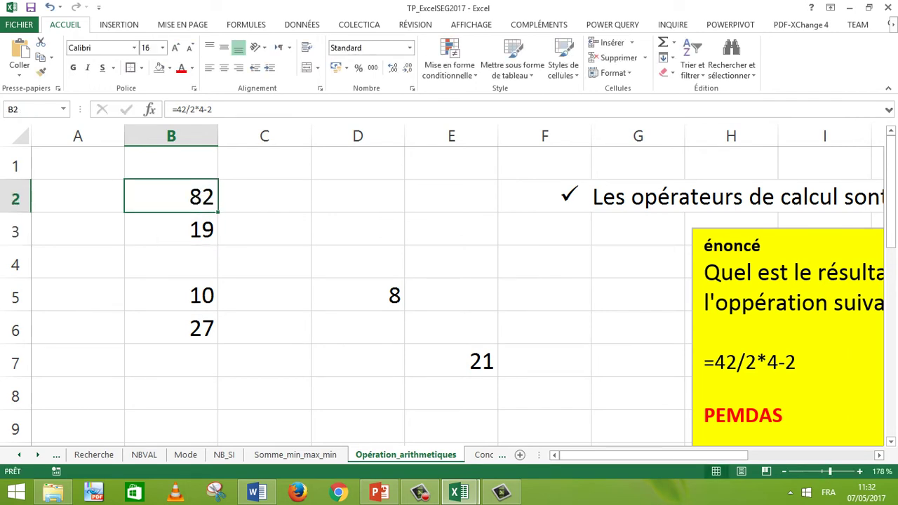
double_click(191, 228)
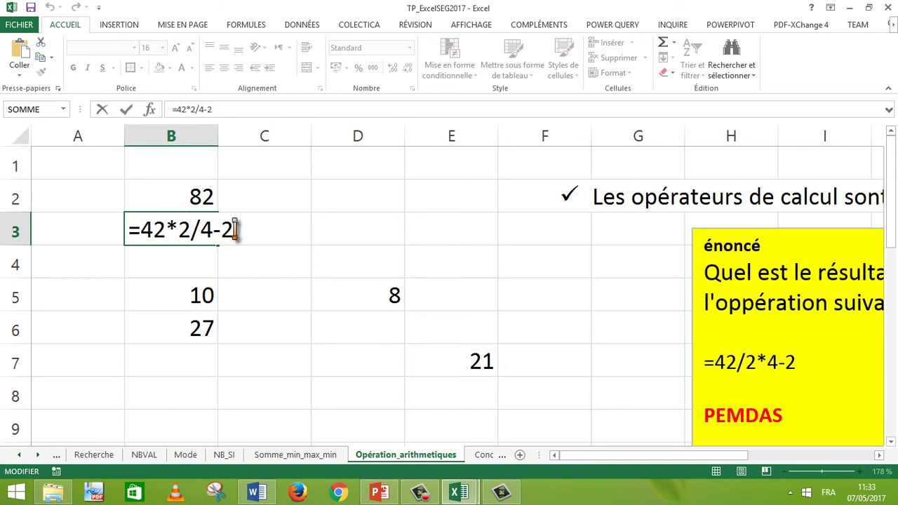
key("Return")
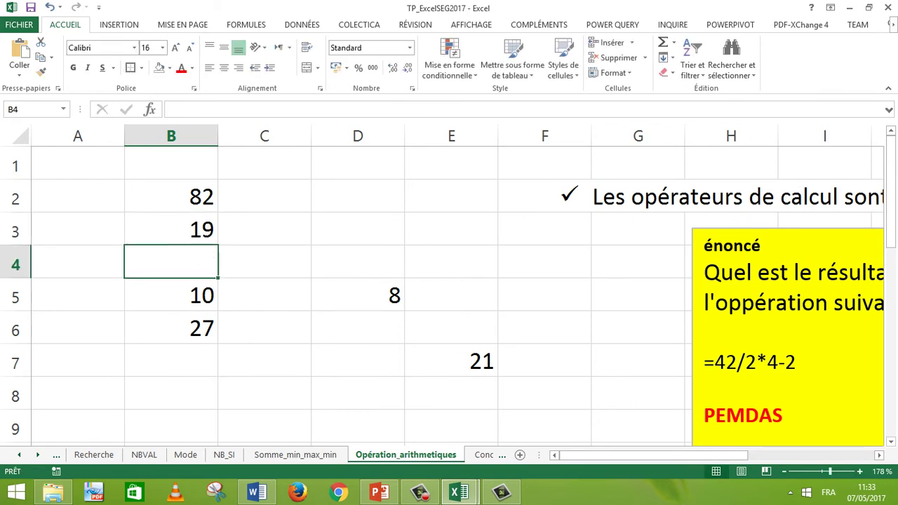
Step: Highlight the word PEMDAS in the yellow text box, and return to cell D5
double_click(782, 415)
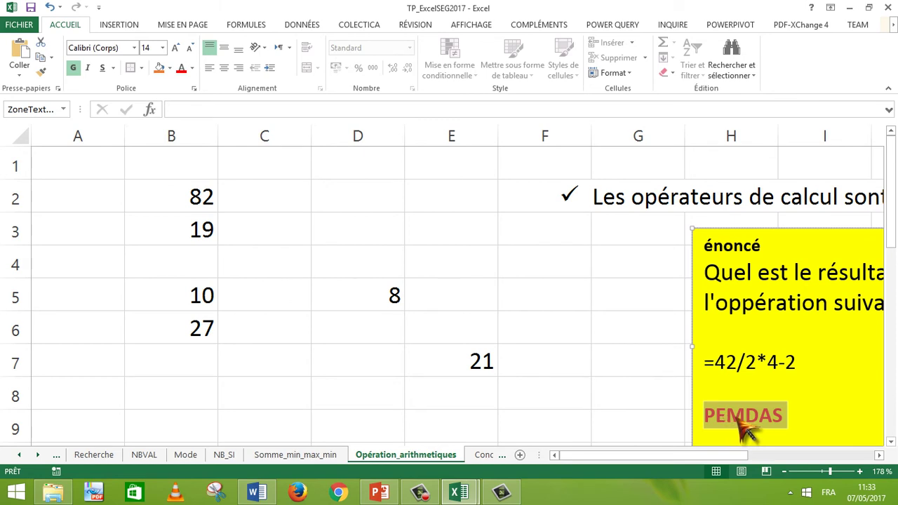
left_click(781, 414)
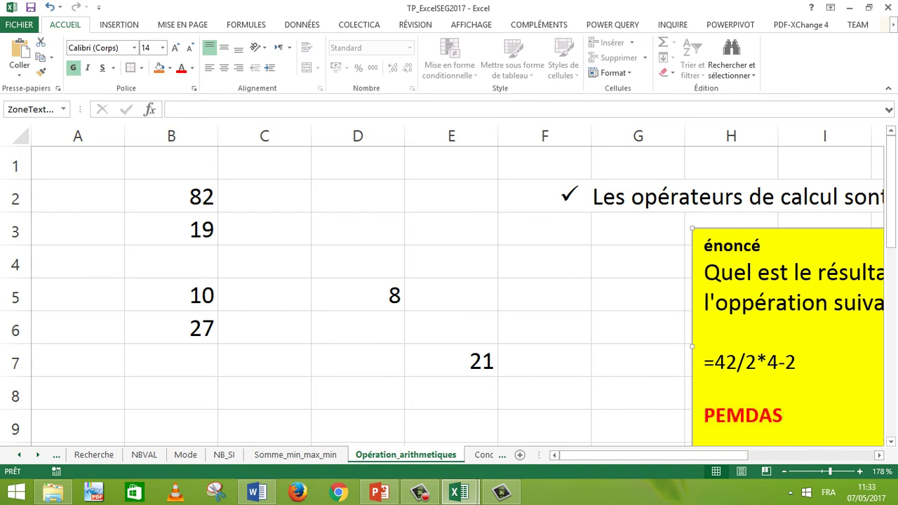
left_click(357, 295)
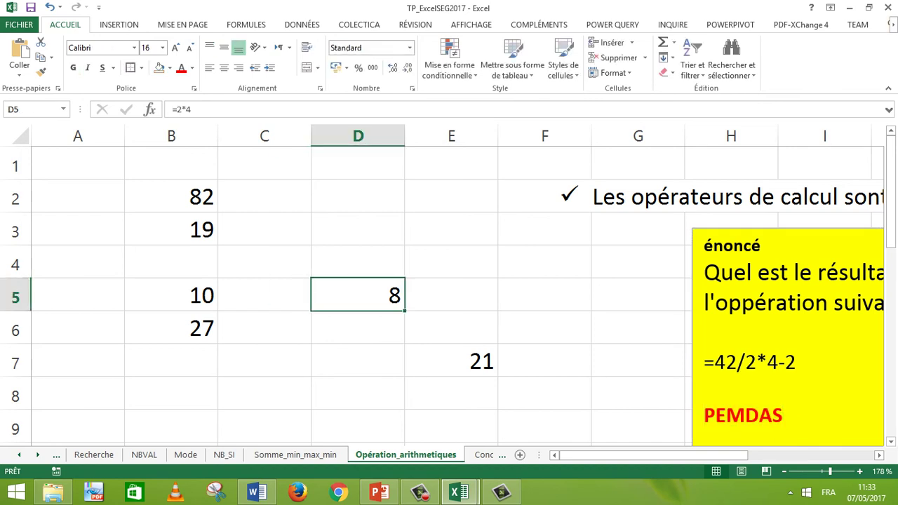
Step: Enter the formula =2+4 in cell E4
left_click(451, 261)
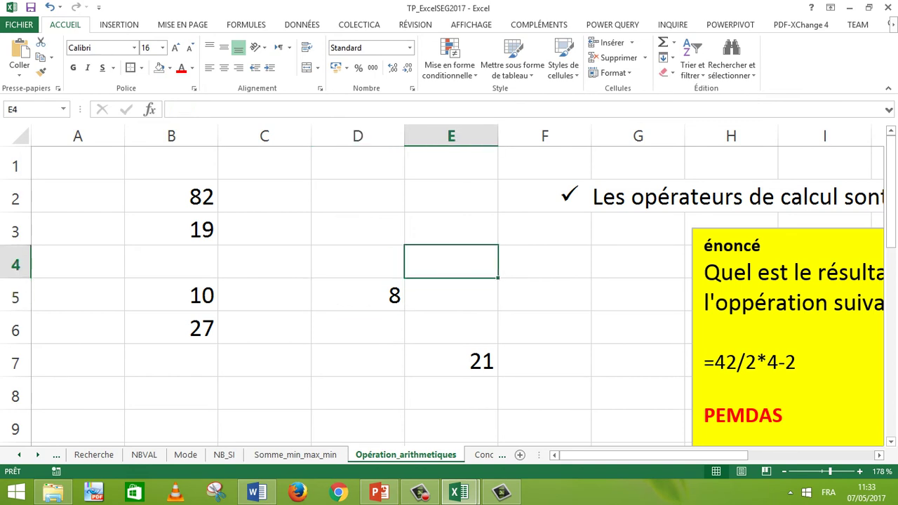
type("+")
key("BackSpace")
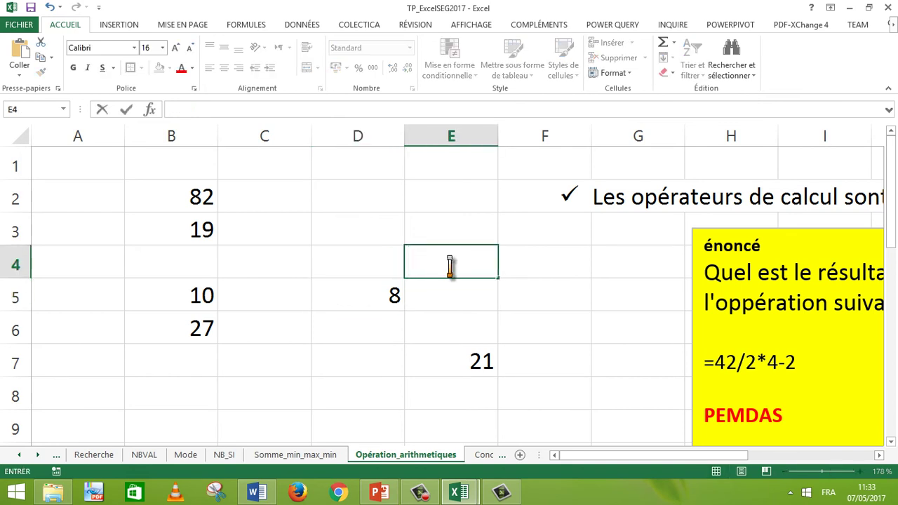
type("=2")
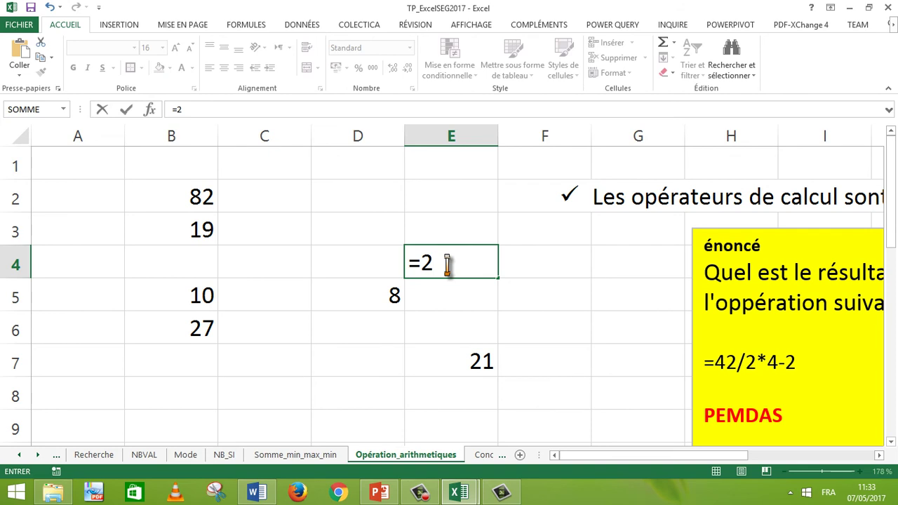
type("+4")
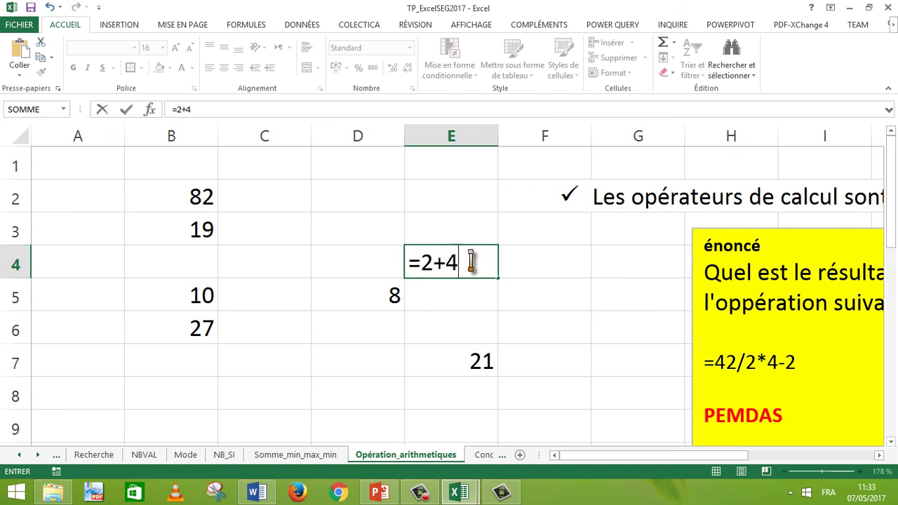
key("Return")
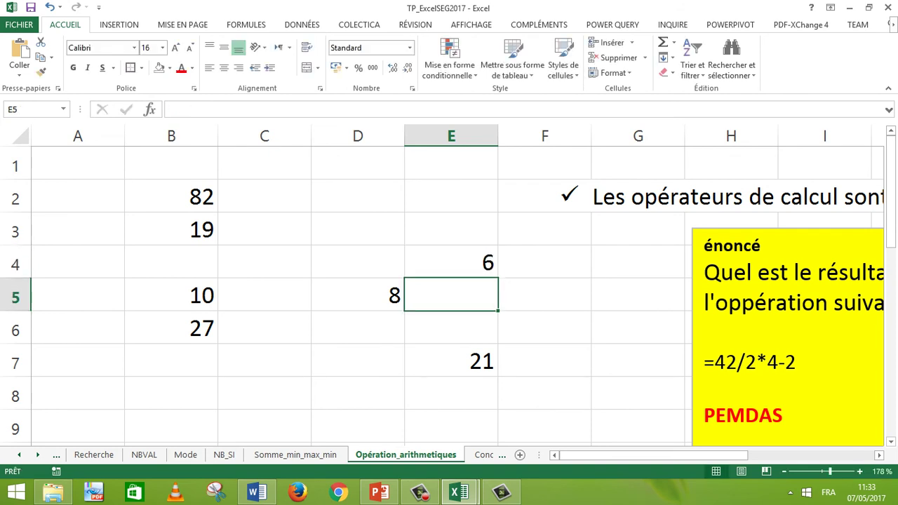
Step: Apply the Date courte number format to the whole of column E, and switch it back to Standard
left_click_drag(486, 264, 456, 439)
left_click(451, 136)
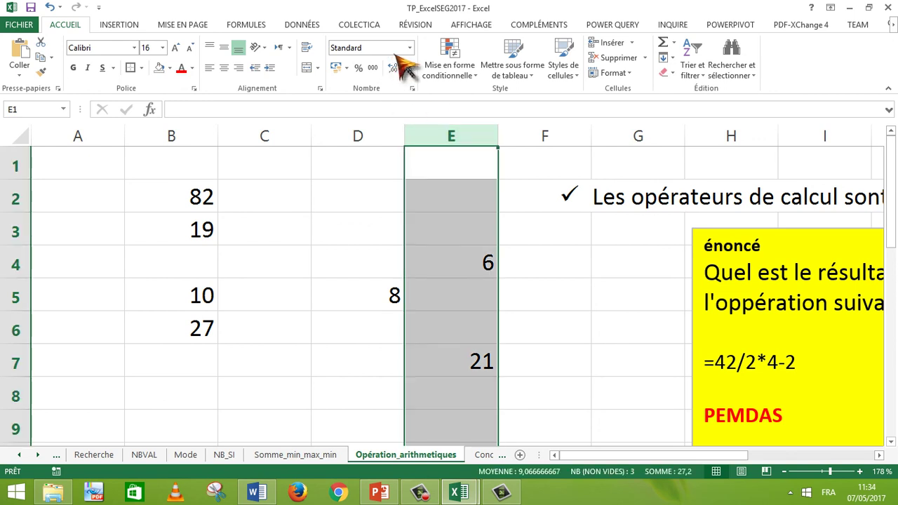
left_click(410, 48)
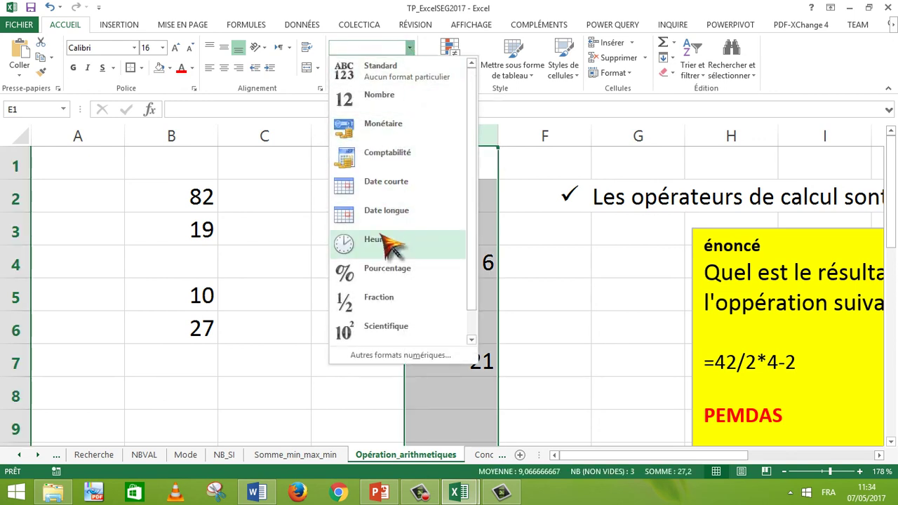
left_click(390, 184)
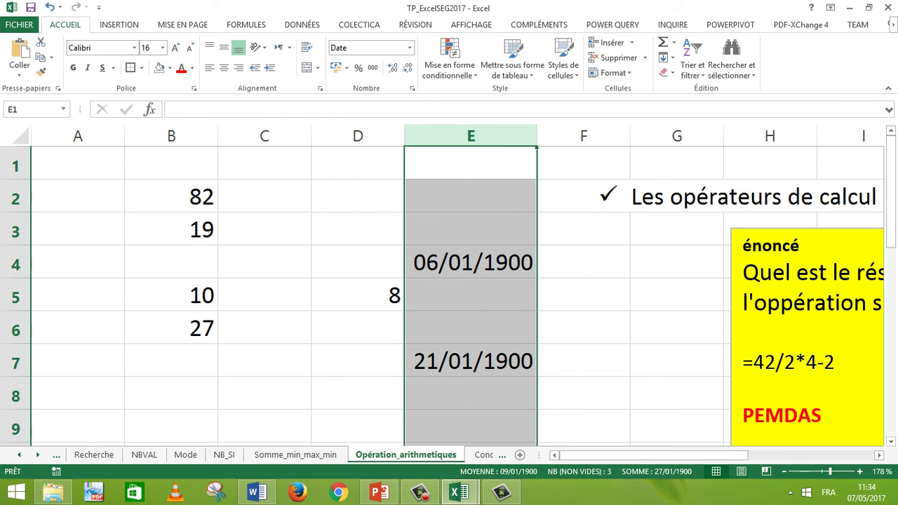
left_click(410, 48)
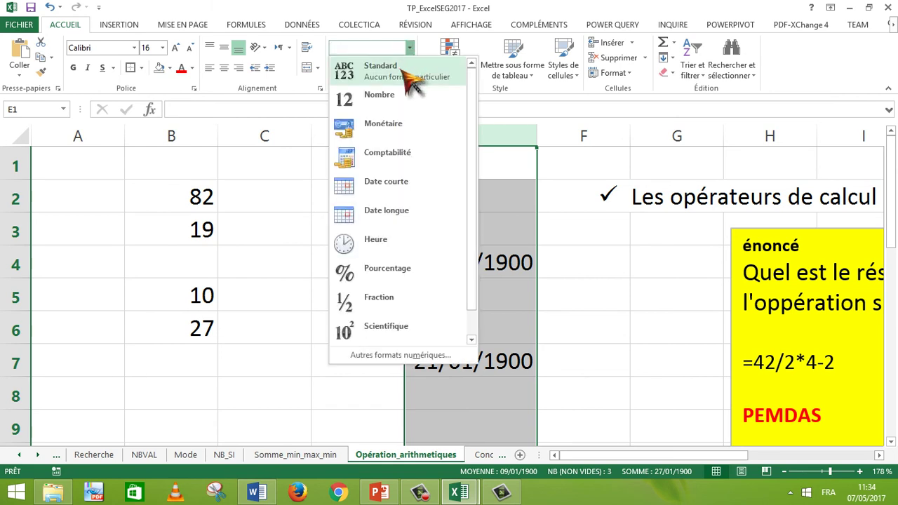
left_click(411, 72)
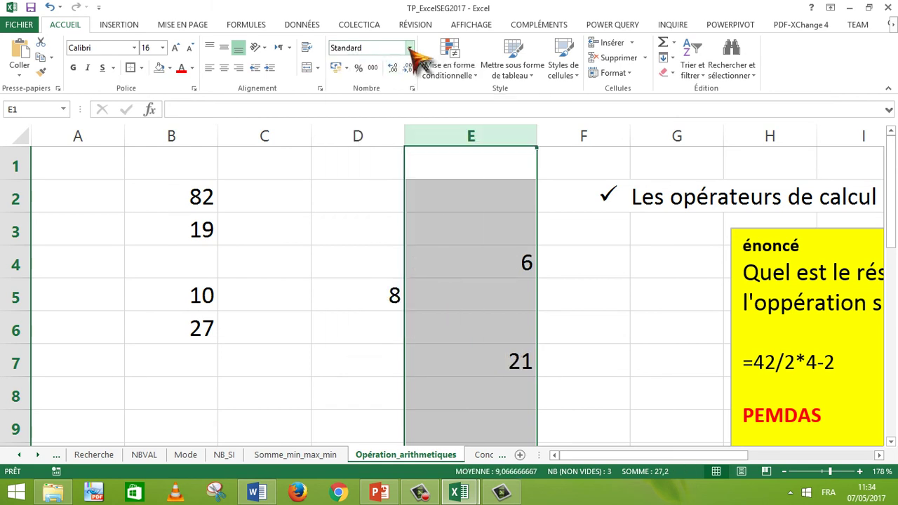
Step: Apply the Nombre format to column E, and select cell E4 to check its formula
left_click(410, 48)
left_click(405, 106)
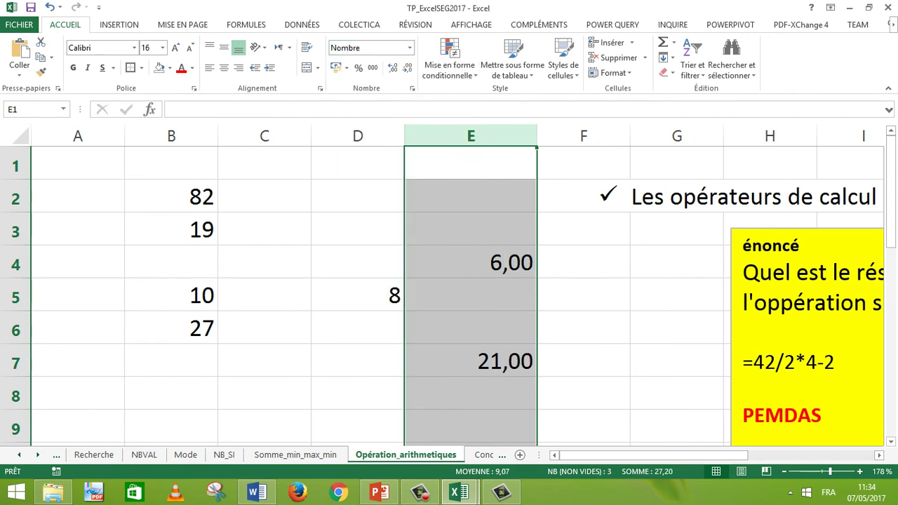
left_click(470, 262)
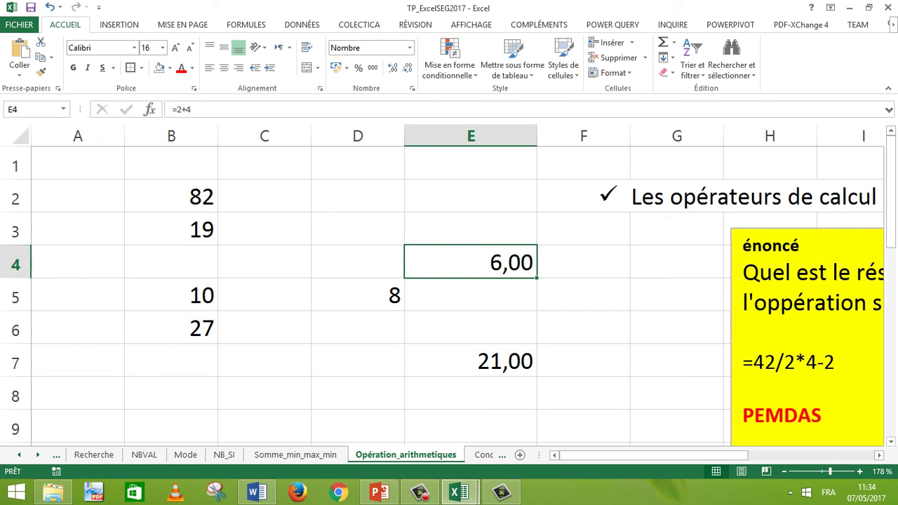
Step: Return the whole of column E to the Standard number format, and select cell F7
left_click(471, 135)
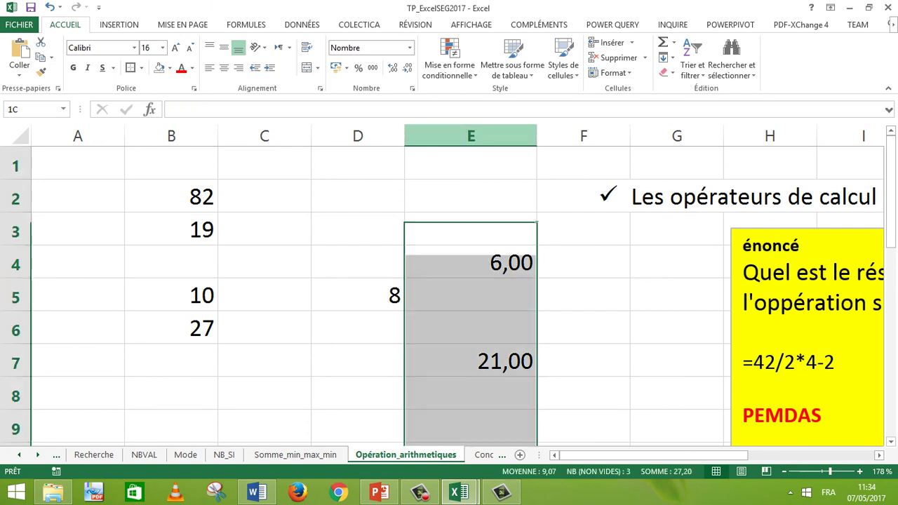
left_click(410, 48)
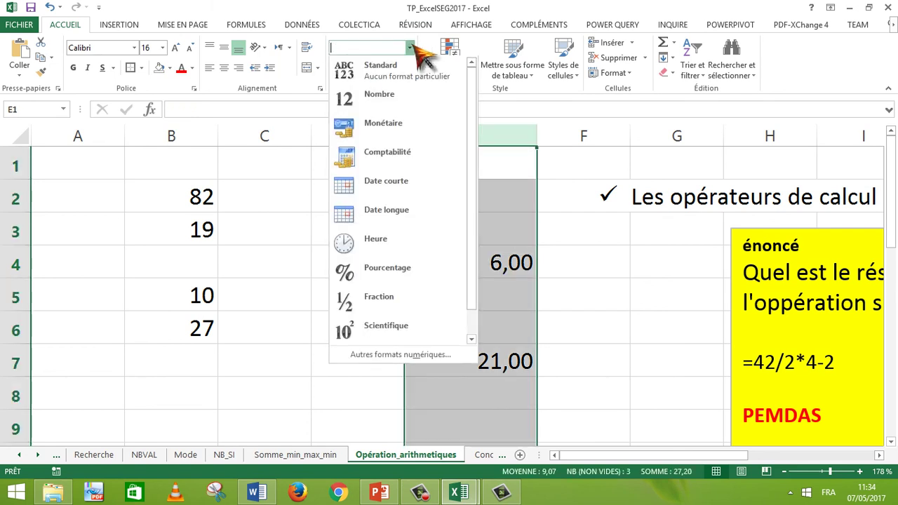
left_click(391, 80)
left_click(583, 360)
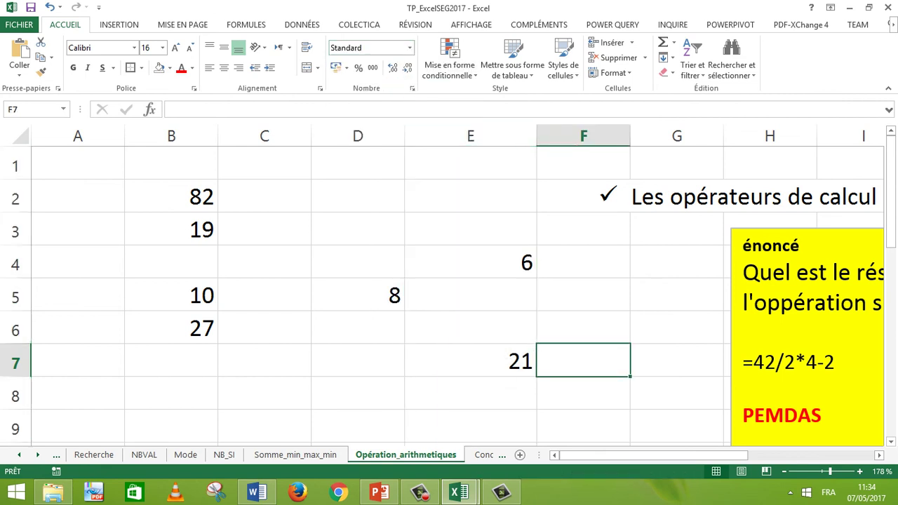